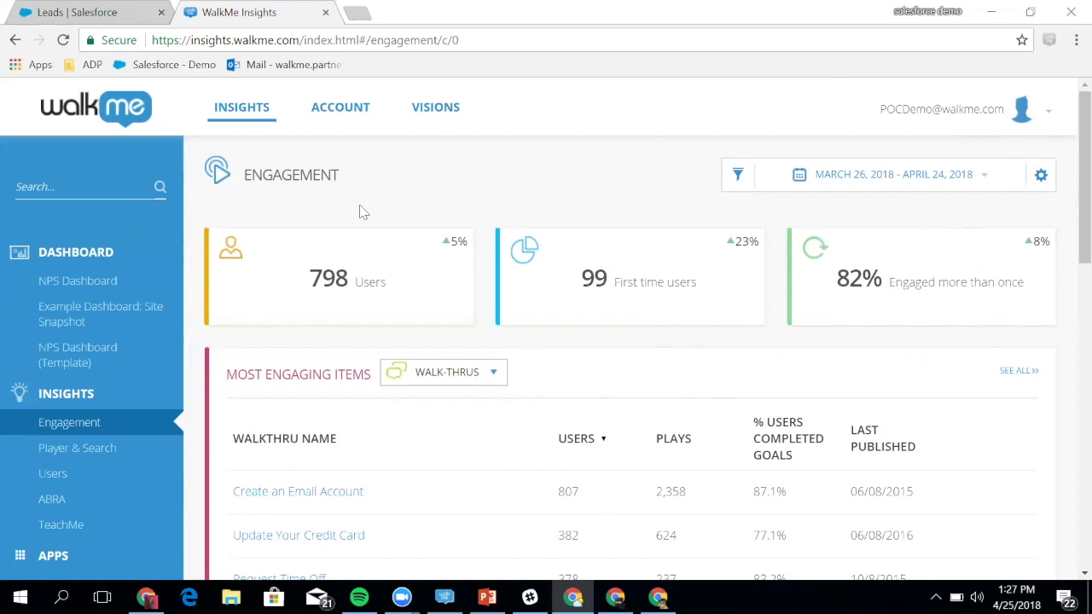
Check which other item types Most Engaging Items can rank, leaving it on walk-thrus.
{"action": "mouse_move", "coordinate": [326, 300]}
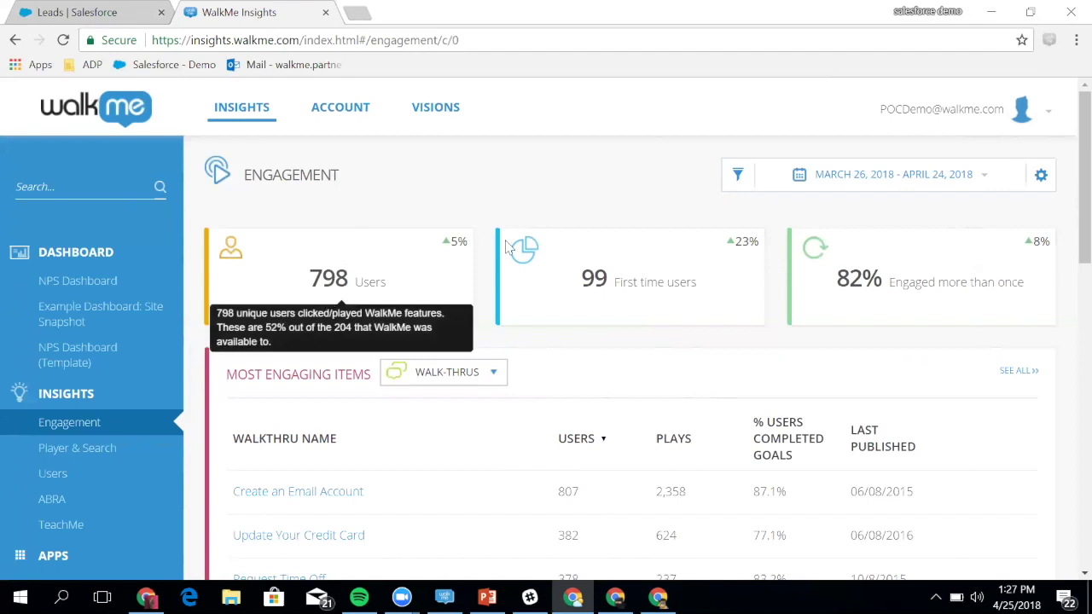
{"action": "mouse_move", "coordinate": [921, 295]}
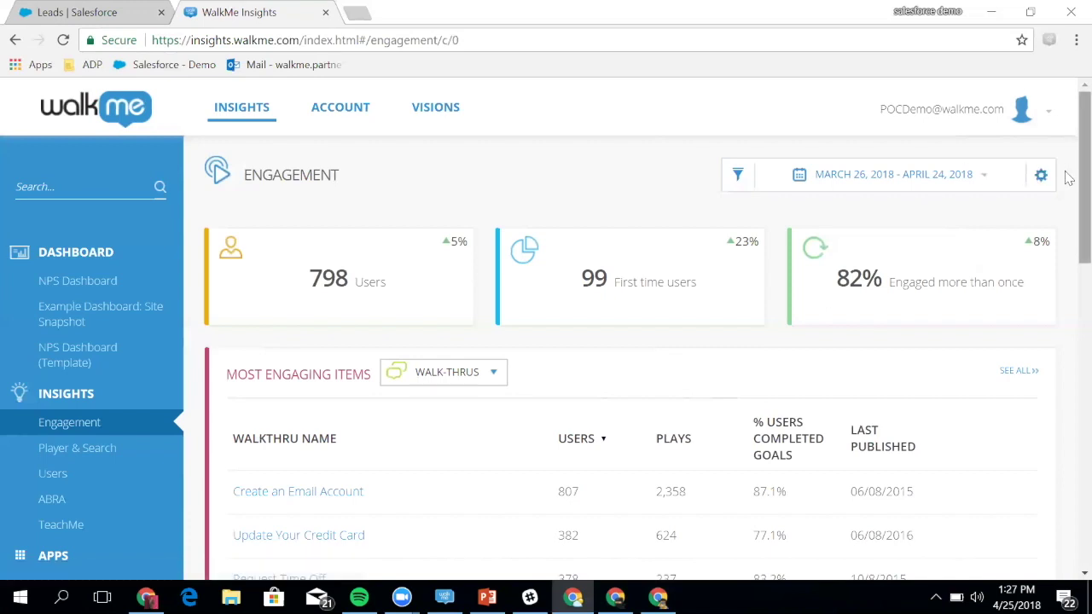
{"action": "left_click_drag", "start_coordinate": [1069, 176], "coordinate": [1069, 244]}
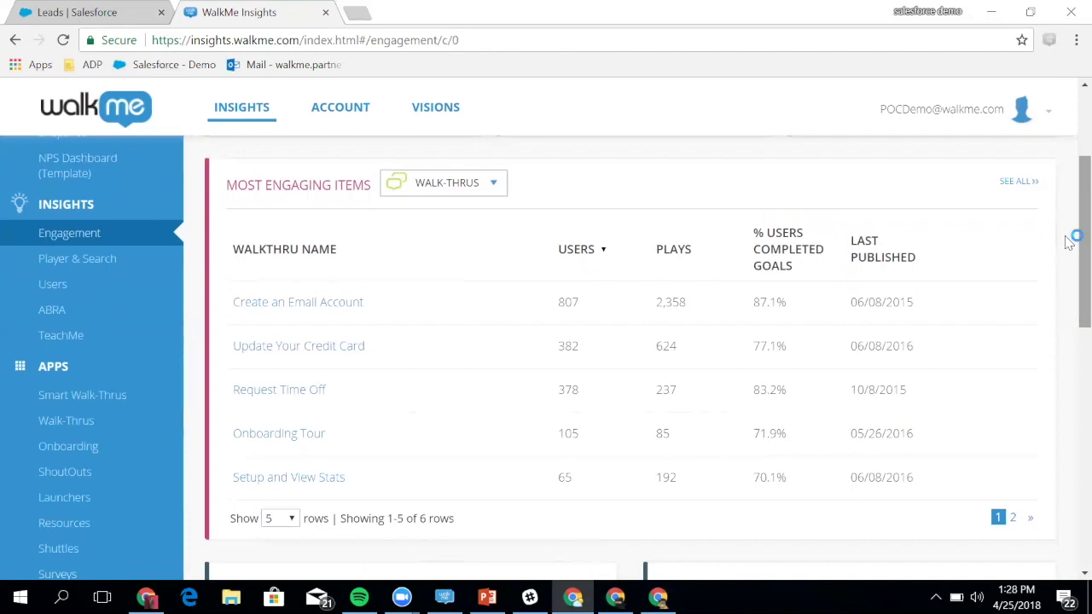
{"action": "left_click", "coordinate": [478, 189]}
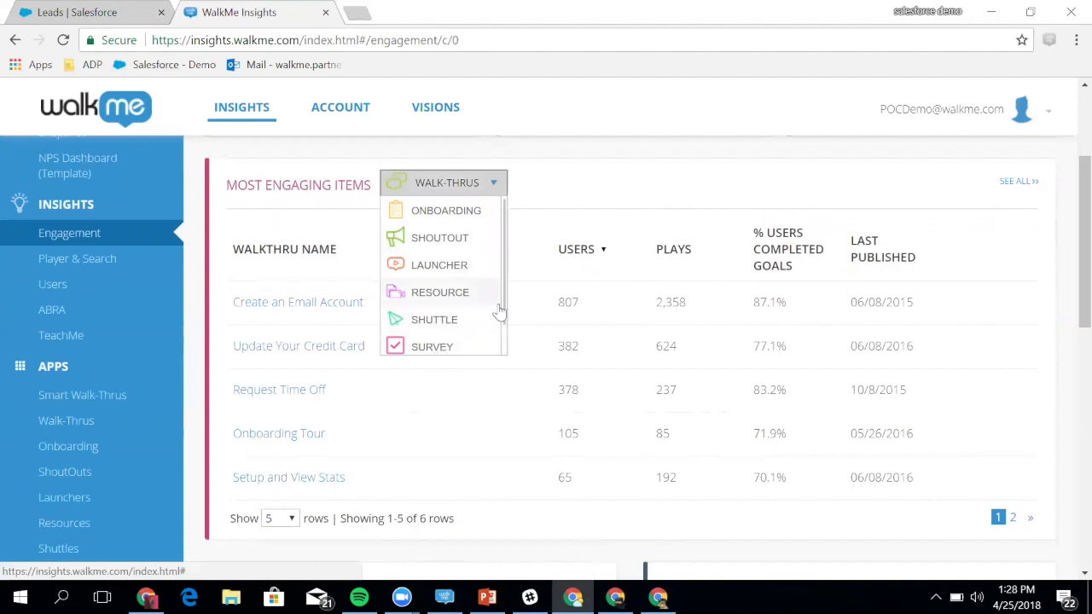
{"action": "mouse_move", "coordinate": [505, 312]}
{"action": "left_mouse_down"}
{"action": "mouse_move", "coordinate": [505, 334]}
{"action": "mouse_move", "coordinate": [503, 292]}
{"action": "left_mouse_up"}
{"action": "left_click", "coordinate": [449, 184]}
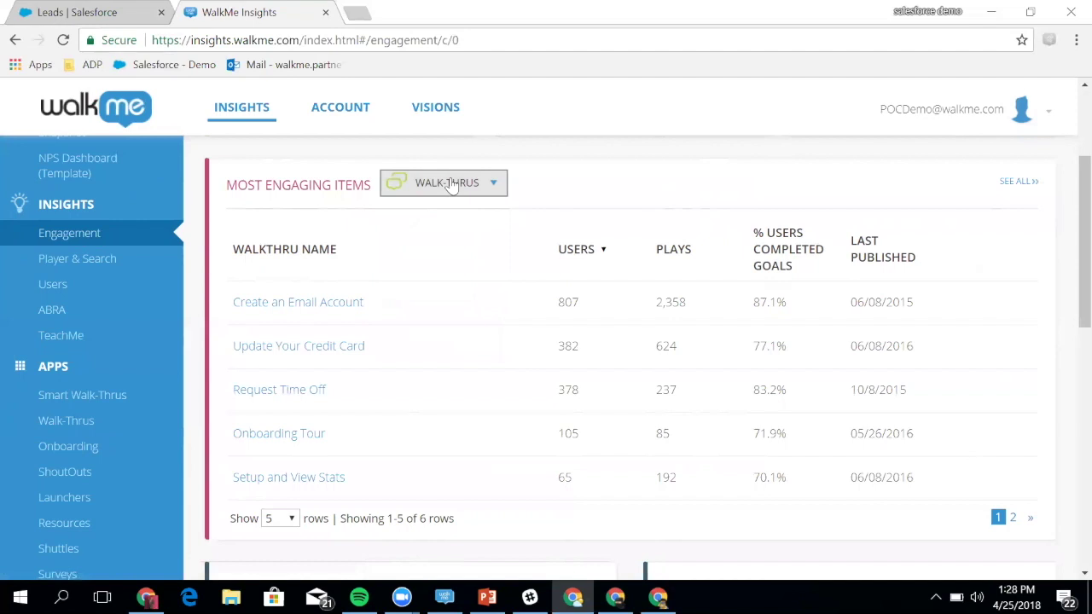
Open the Create an Email Account walk-thru report and view the Users and Plays tooltips.
{"action": "left_click", "coordinate": [310, 304]}
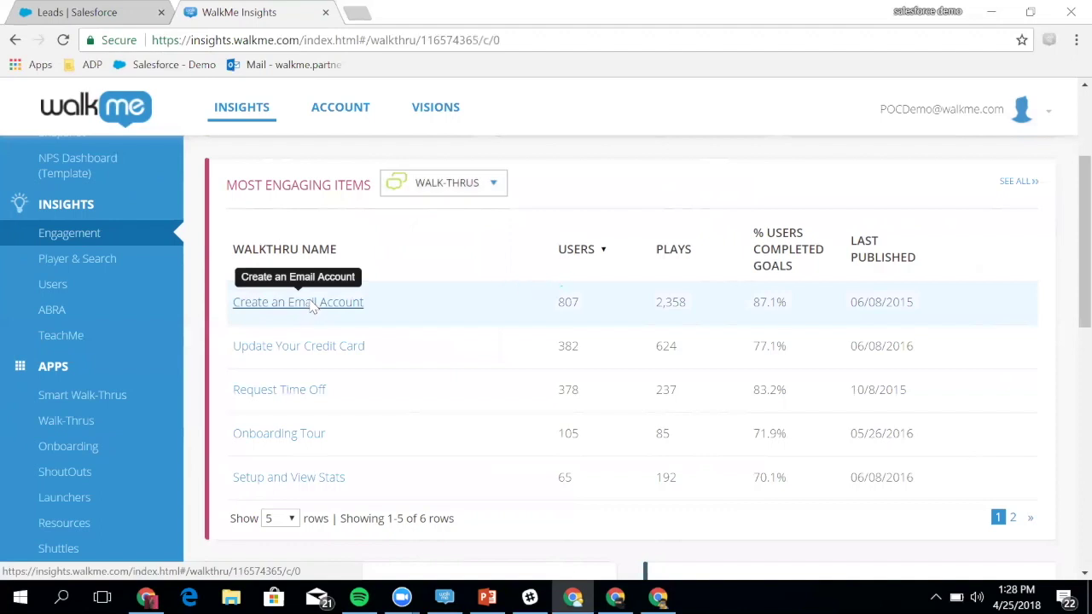
{"action": "scroll", "coordinate": [314, 308], "scroll_direction": "up", "scroll_amount": 2}
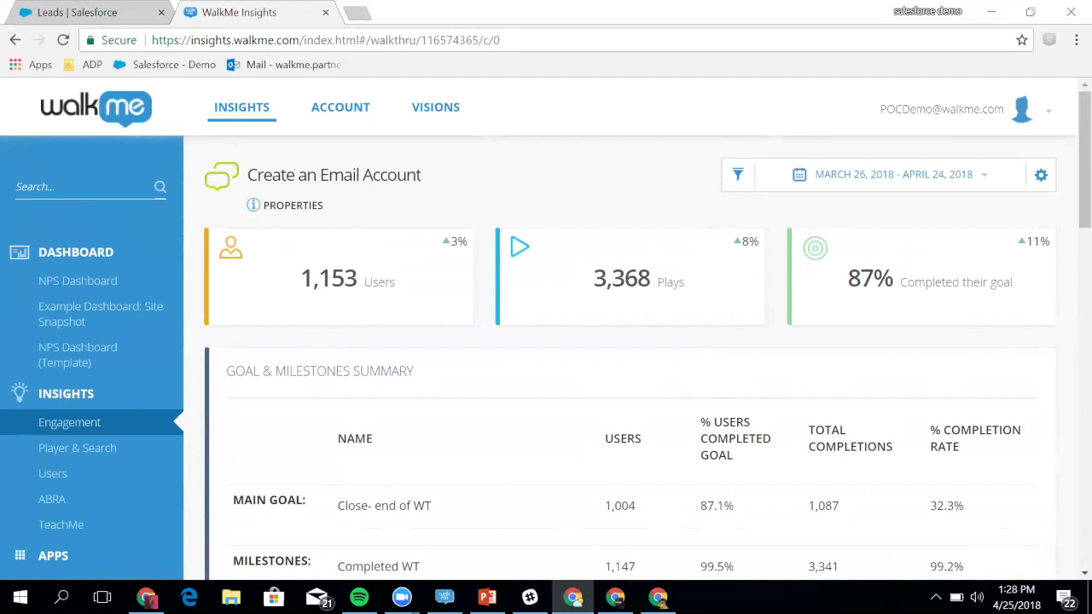
{"action": "mouse_move", "coordinate": [313, 307]}
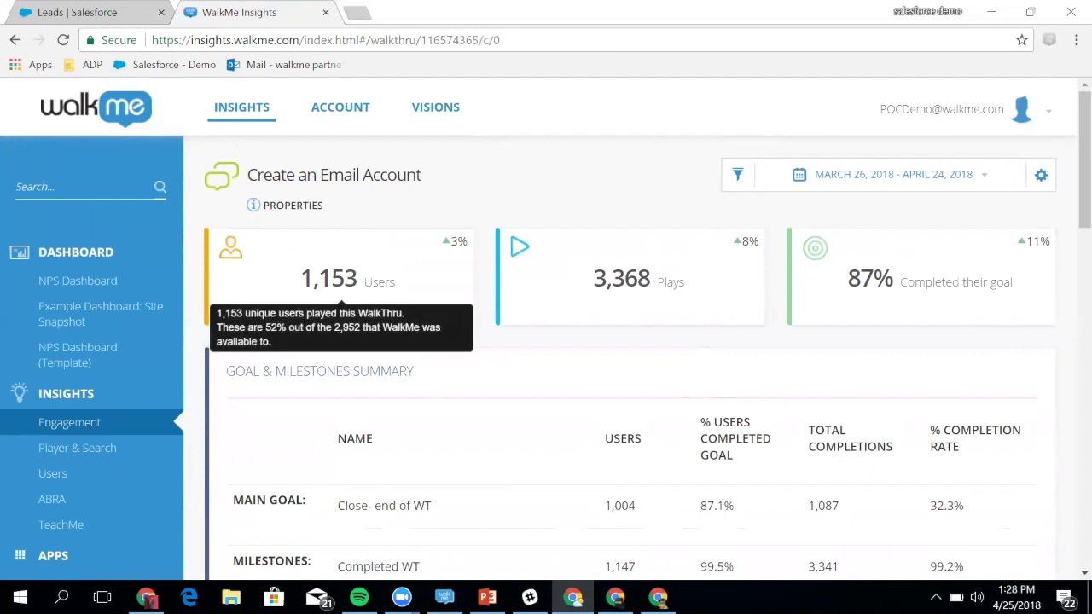
{"action": "mouse_move", "coordinate": [639, 294]}
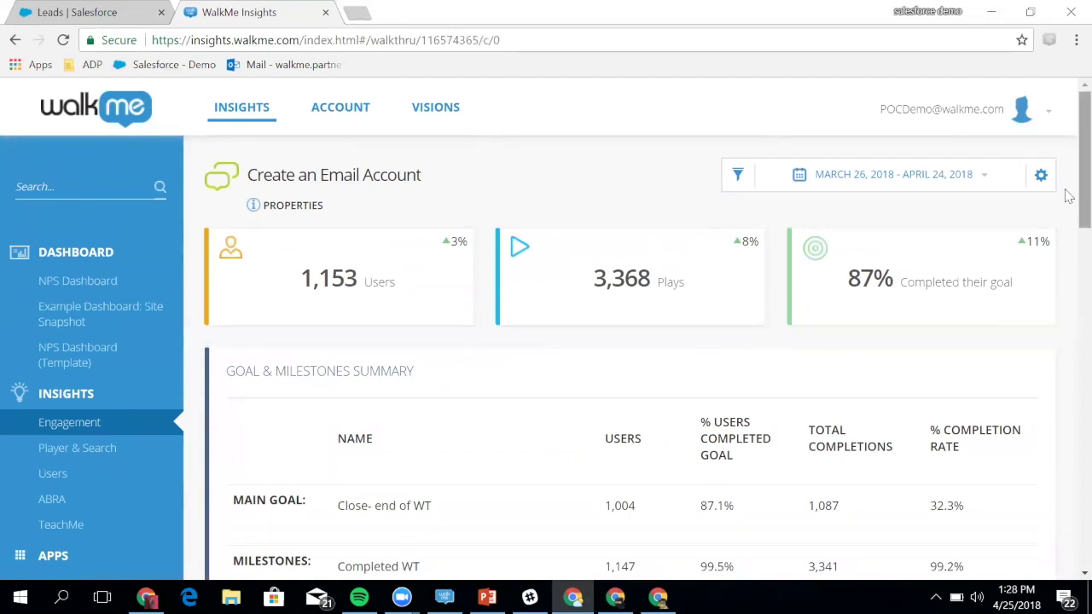
Include super steps in the walk-thru's play steps usage chart.
{"action": "scroll", "coordinate": [1068, 209], "scroll_direction": "down", "scroll_amount": 2}
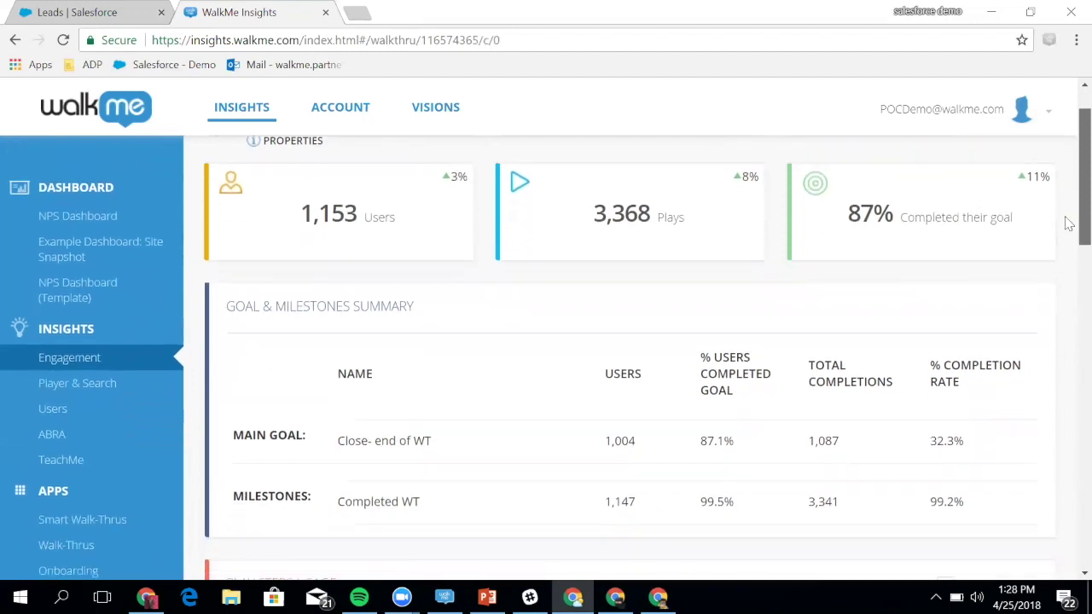
{"action": "scroll", "coordinate": [1069, 232], "scroll_direction": "down", "scroll_amount": 5}
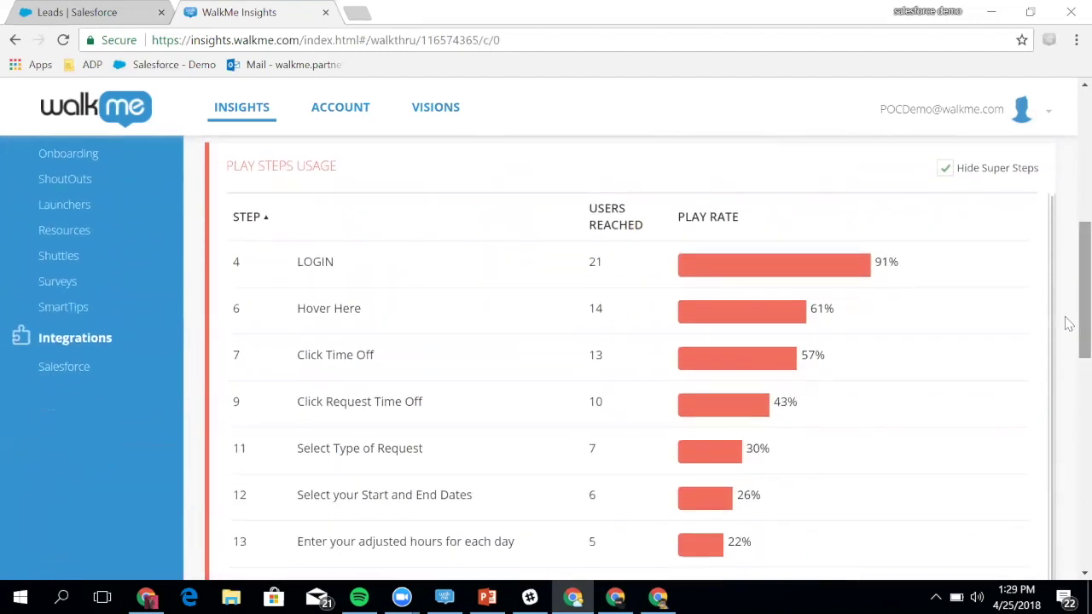
{"action": "left_click", "coordinate": [945, 168]}
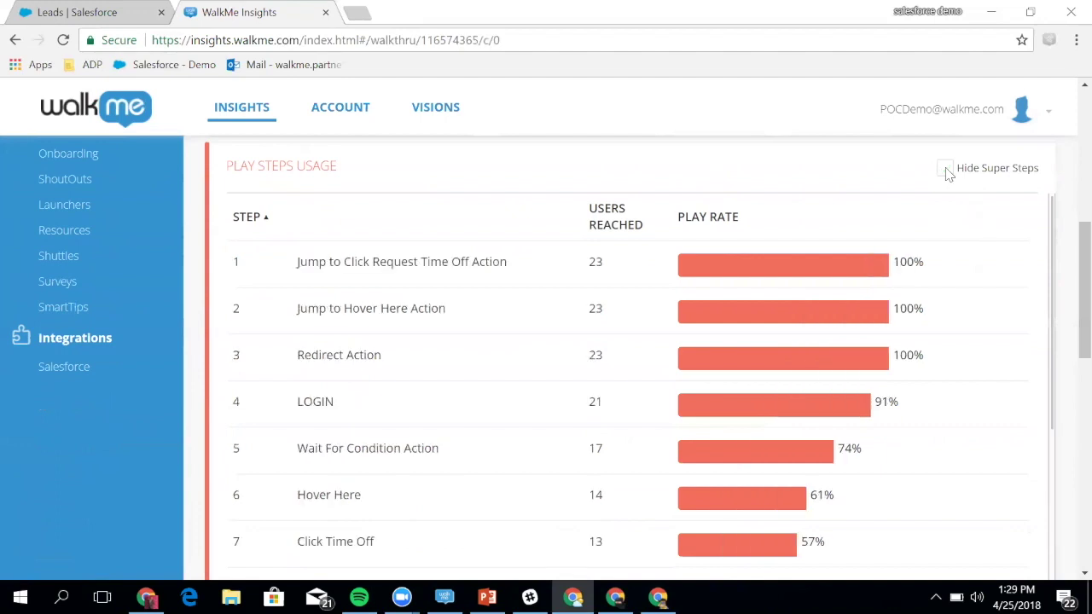
{"action": "scroll", "coordinate": [1067, 249], "scroll_direction": "down", "scroll_amount": 1}
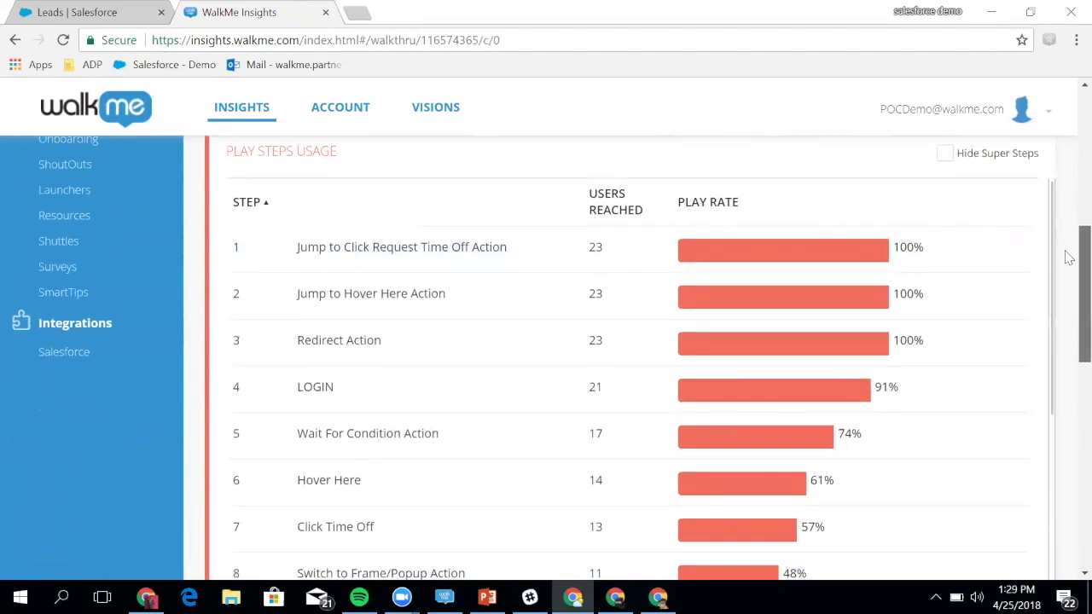
{"action": "scroll", "coordinate": [1066, 259], "scroll_direction": "down", "scroll_amount": 1}
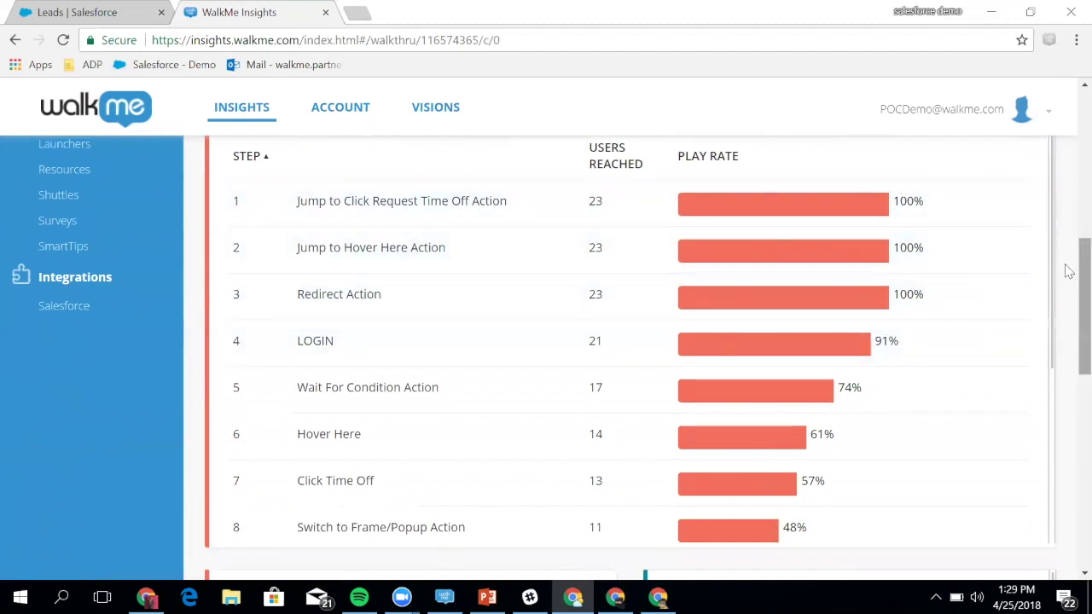
Review the Goal & Milestones Summary: Close- end of WT reached by 1,004 users (87.1%).
{"action": "left_click_drag", "start_coordinate": [1082, 276], "coordinate": [1066, 293]}
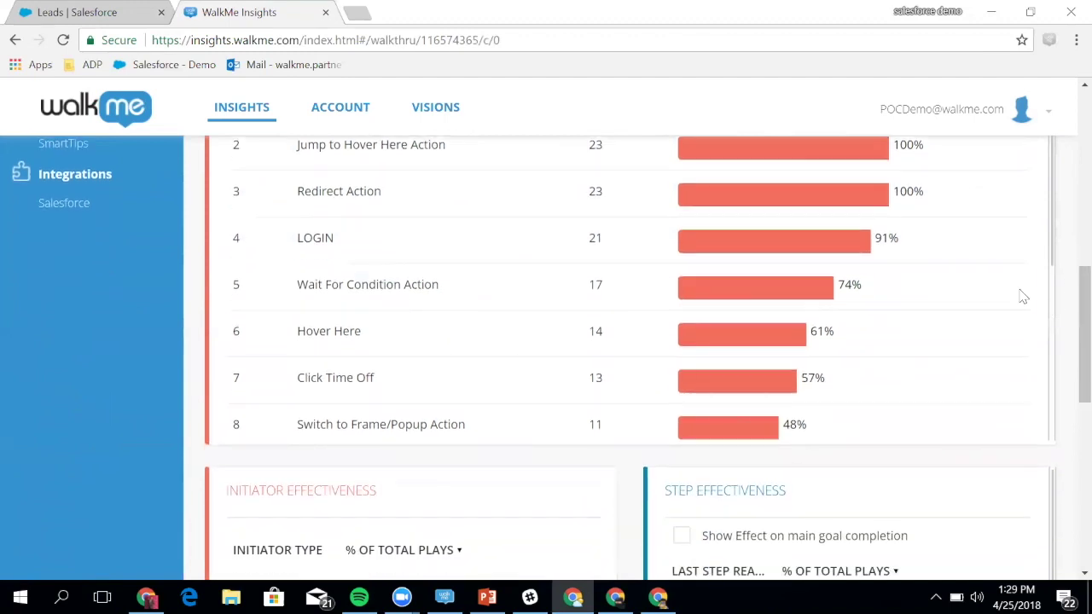
{"action": "scroll", "coordinate": [1004, 286], "scroll_direction": "up", "scroll_amount": 5}
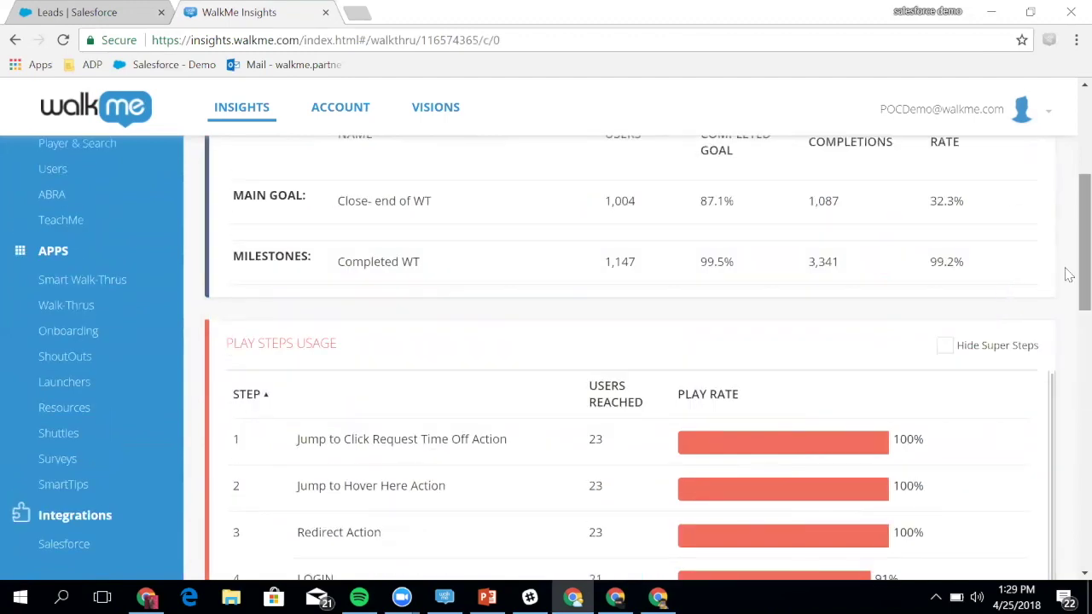
{"action": "left_click_drag", "start_coordinate": [1082, 275], "coordinate": [1069, 352]}
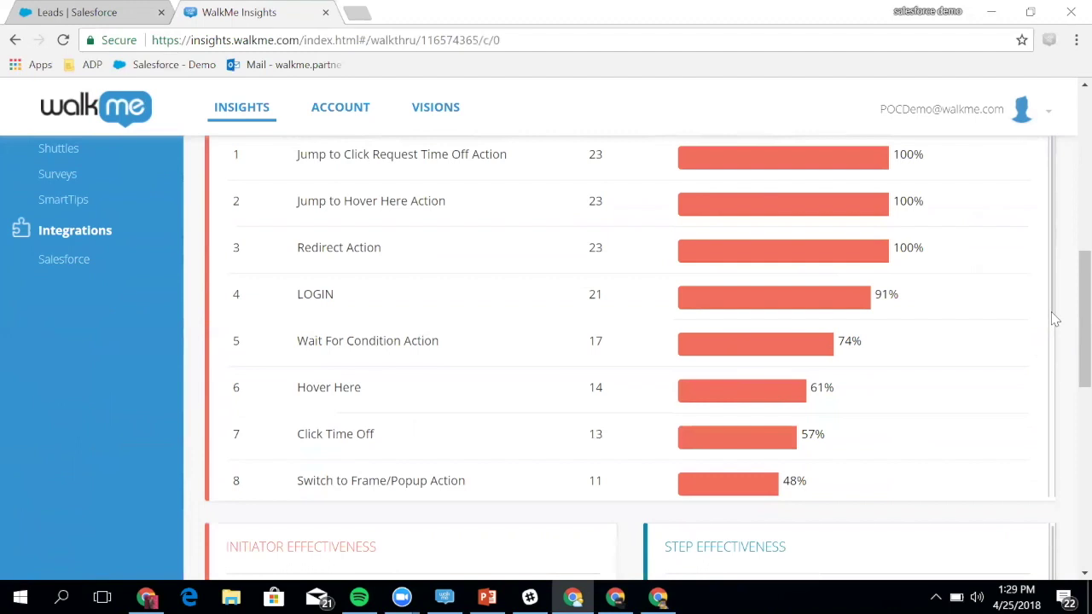
{"action": "scroll", "coordinate": [1058, 358], "scroll_direction": "down", "scroll_amount": 1}
{"action": "scroll", "coordinate": [1058, 358], "scroll_direction": "down", "scroll_amount": 1}
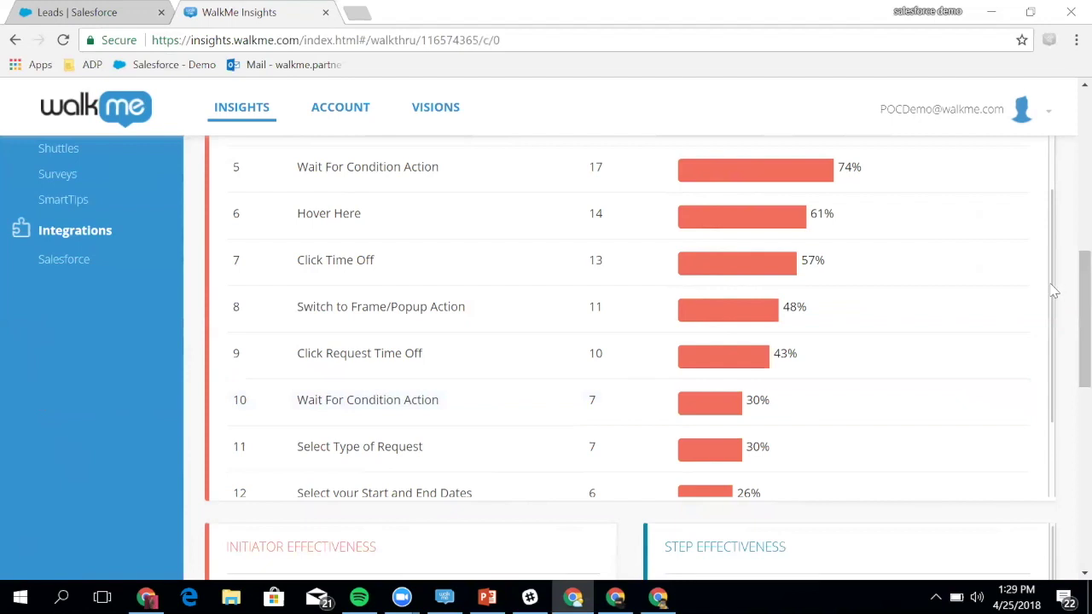
{"action": "left_click_drag", "start_coordinate": [1055, 294], "coordinate": [1031, 183]}
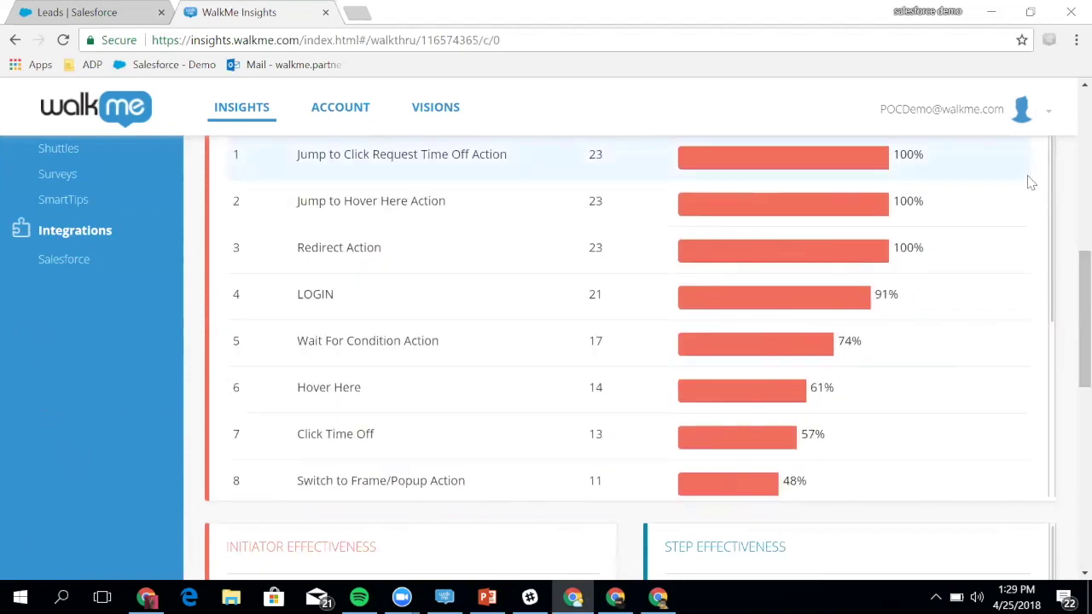
{"action": "left_click_drag", "start_coordinate": [1068, 283], "coordinate": [1062, 149]}
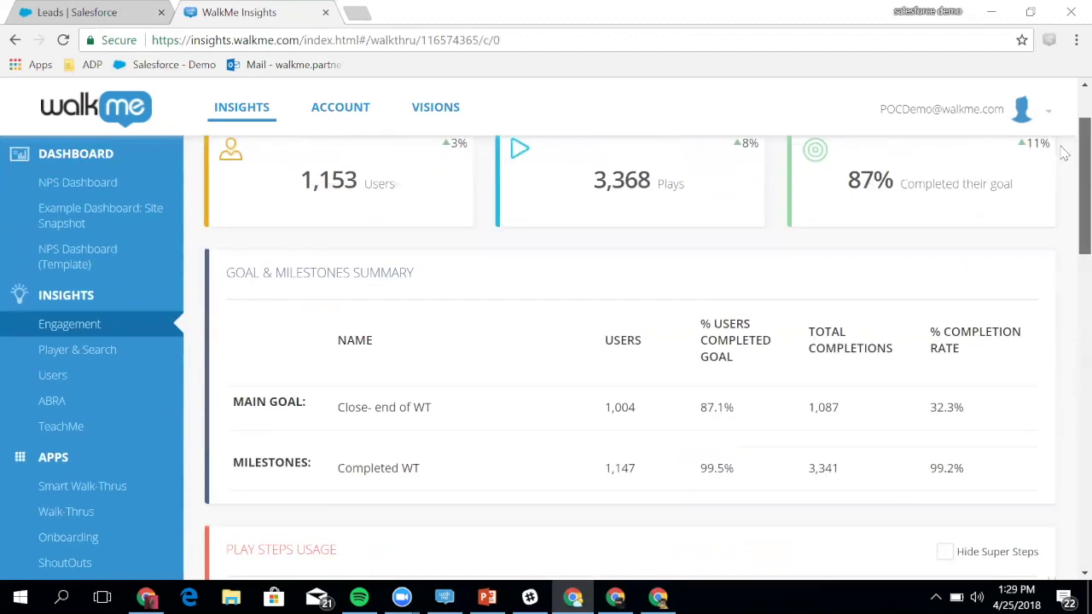
Review Player & Search's help-opens and search-terms tables, then return to the top.
{"action": "left_click", "coordinate": [85, 355]}
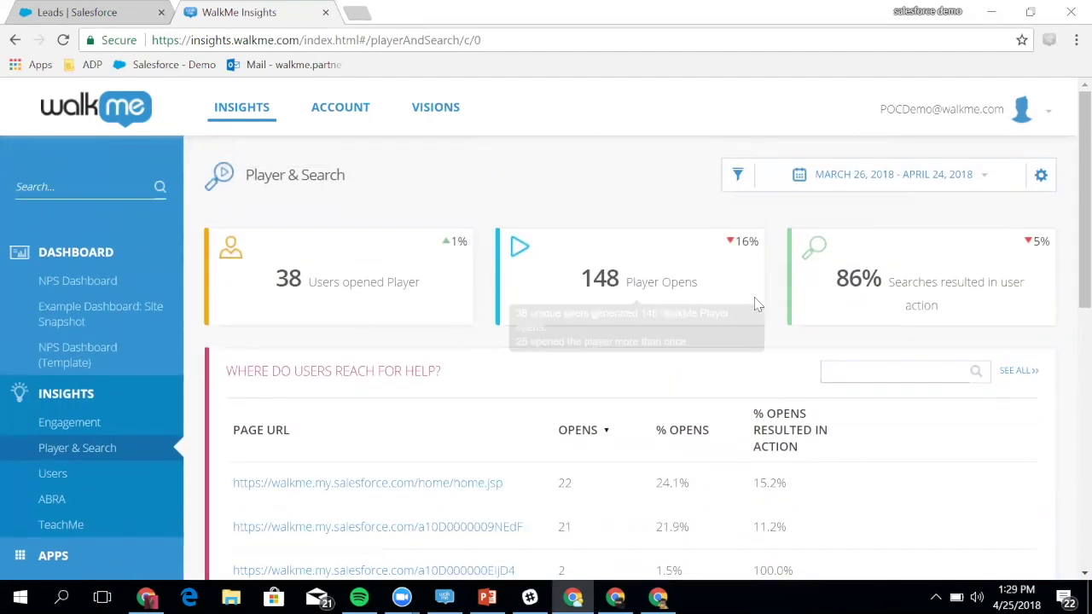
{"action": "left_click_drag", "start_coordinate": [1069, 205], "coordinate": [1069, 275]}
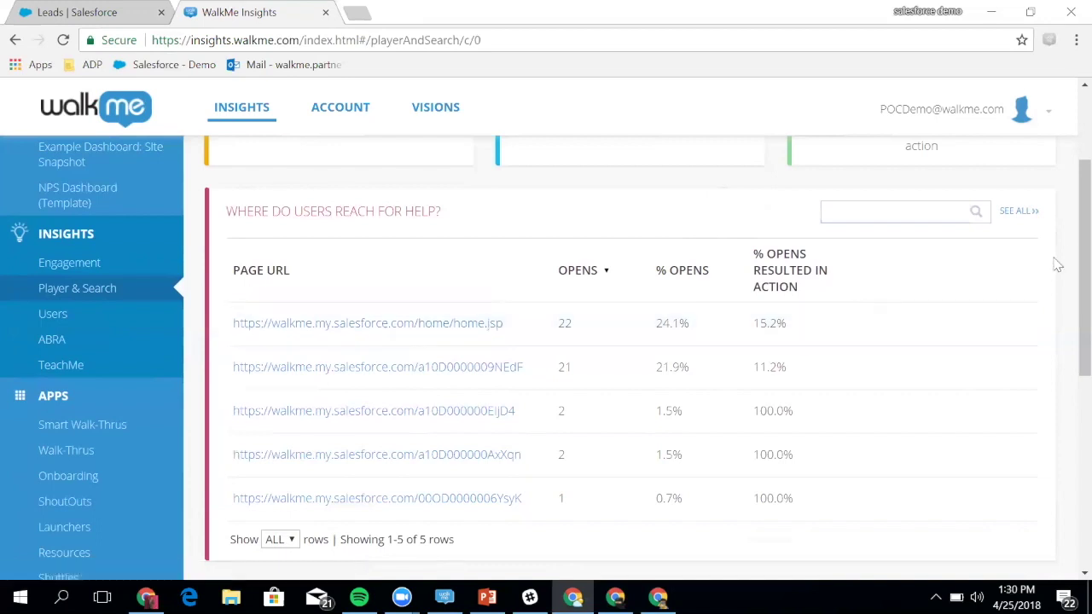
{"action": "left_click_drag", "start_coordinate": [1069, 256], "coordinate": [1069, 420]}
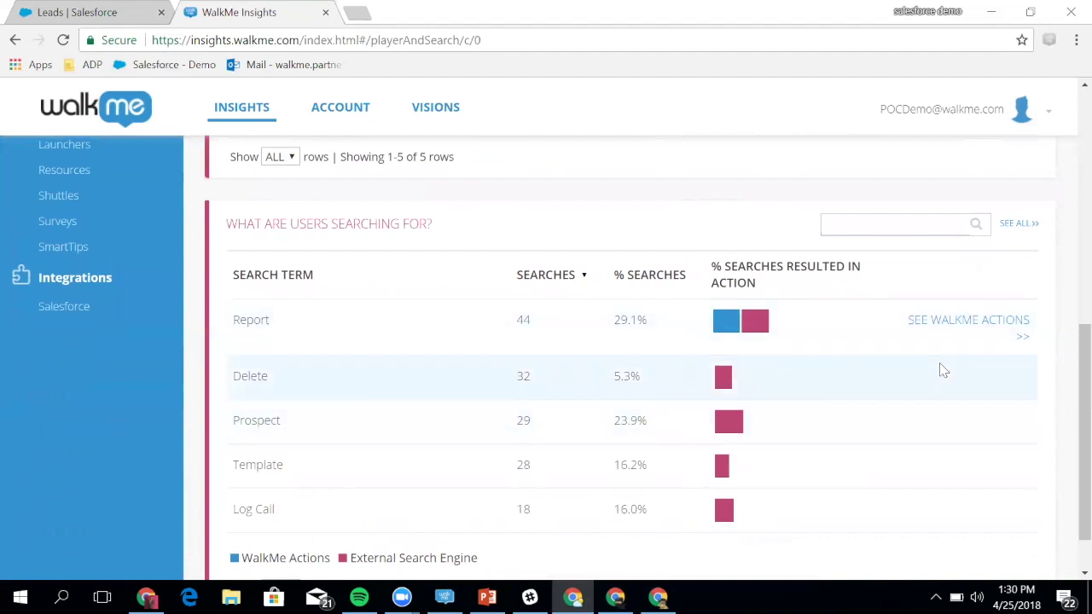
{"action": "left_click_drag", "start_coordinate": [1070, 450], "coordinate": [1070, 327]}
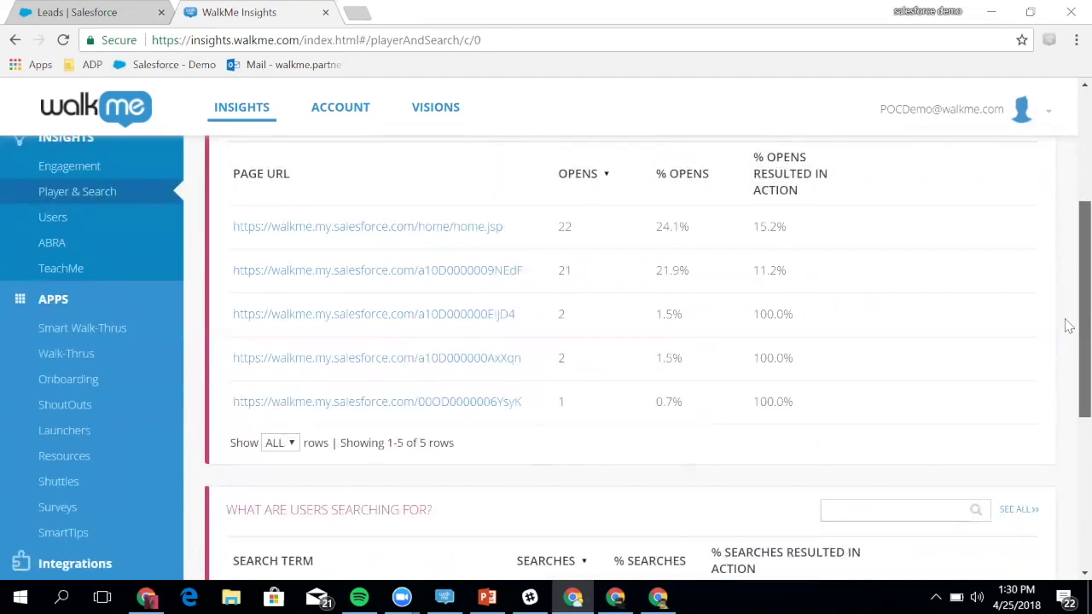
{"action": "left_click_drag", "start_coordinate": [1070, 326], "coordinate": [1069, 228]}
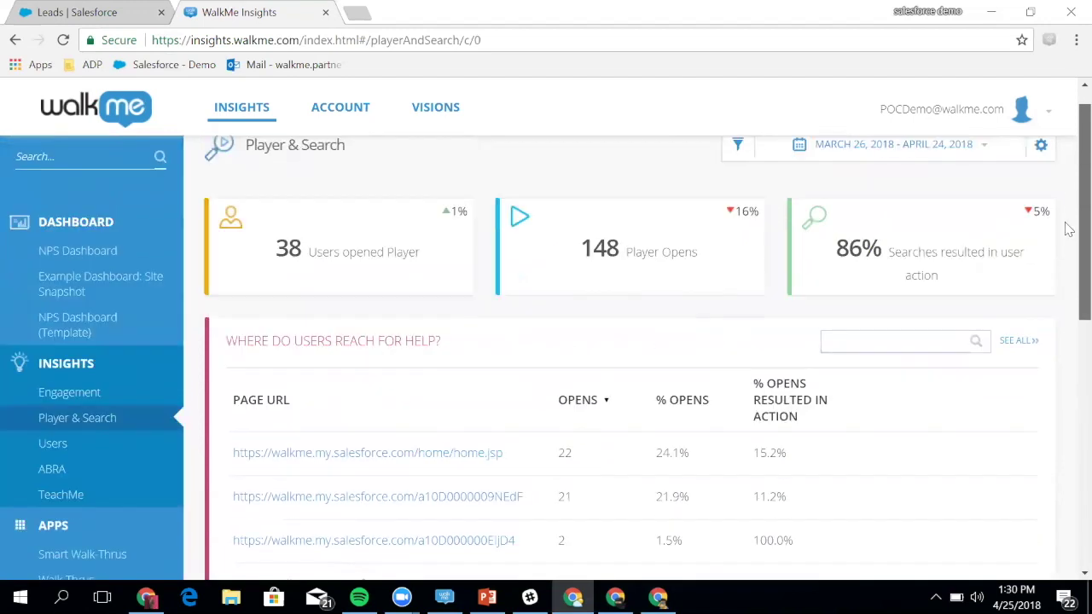
Open the top engaged user's profile from Users and scroll through its usage, goals and tasks.
{"action": "left_click", "coordinate": [63, 445]}
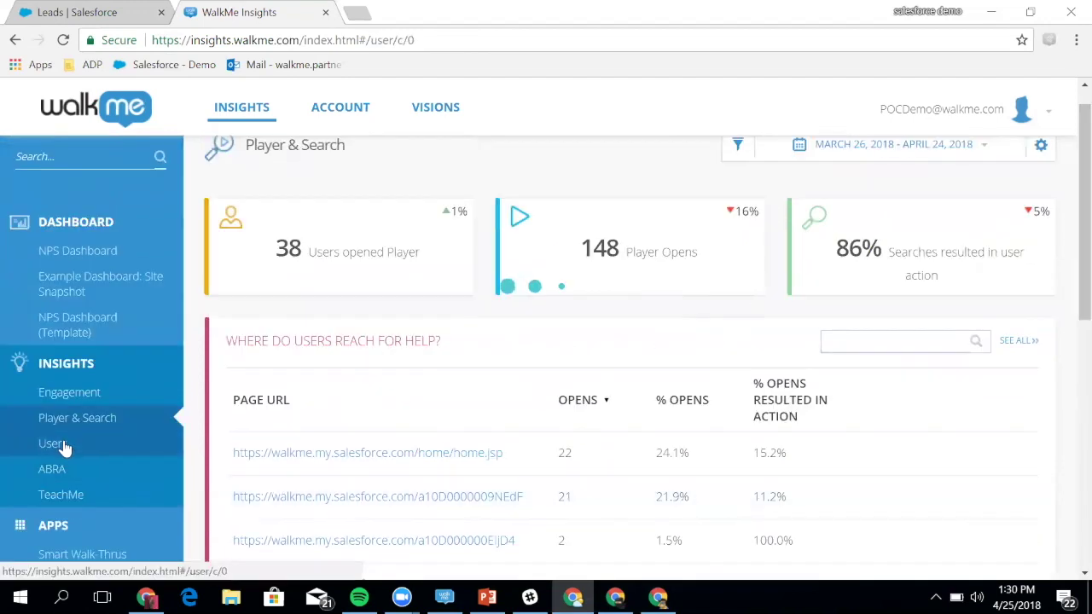
{"action": "scroll", "coordinate": [230, 420], "scroll_direction": "up", "scroll_amount": 1}
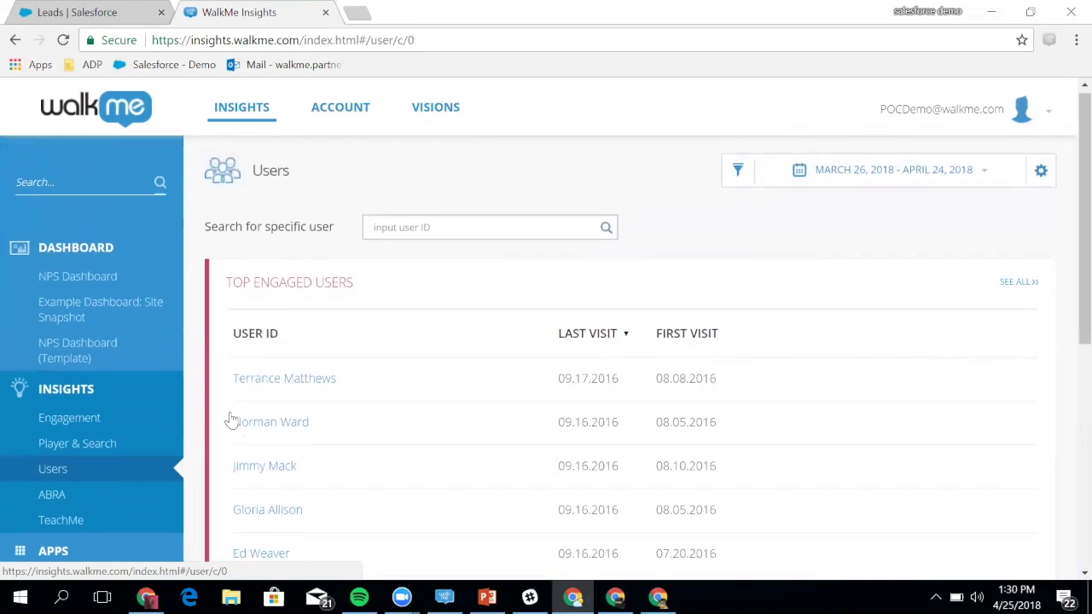
{"action": "left_click", "coordinate": [295, 388]}
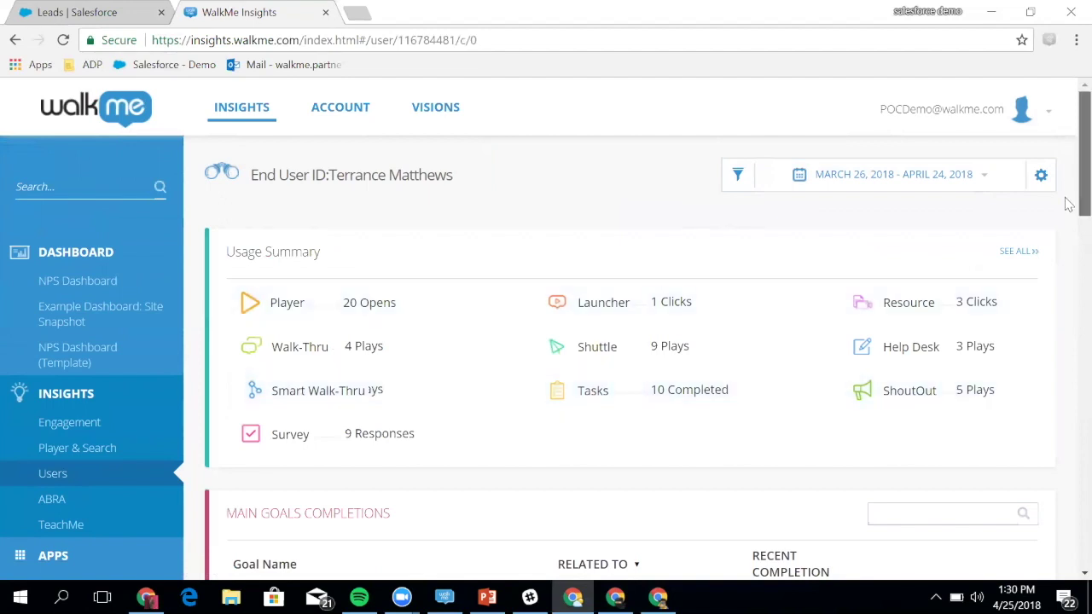
{"action": "scroll", "coordinate": [1069, 273], "scroll_direction": "down", "scroll_amount": 6}
{"action": "scroll", "coordinate": [1069, 341], "scroll_direction": "down", "scroll_amount": 3}
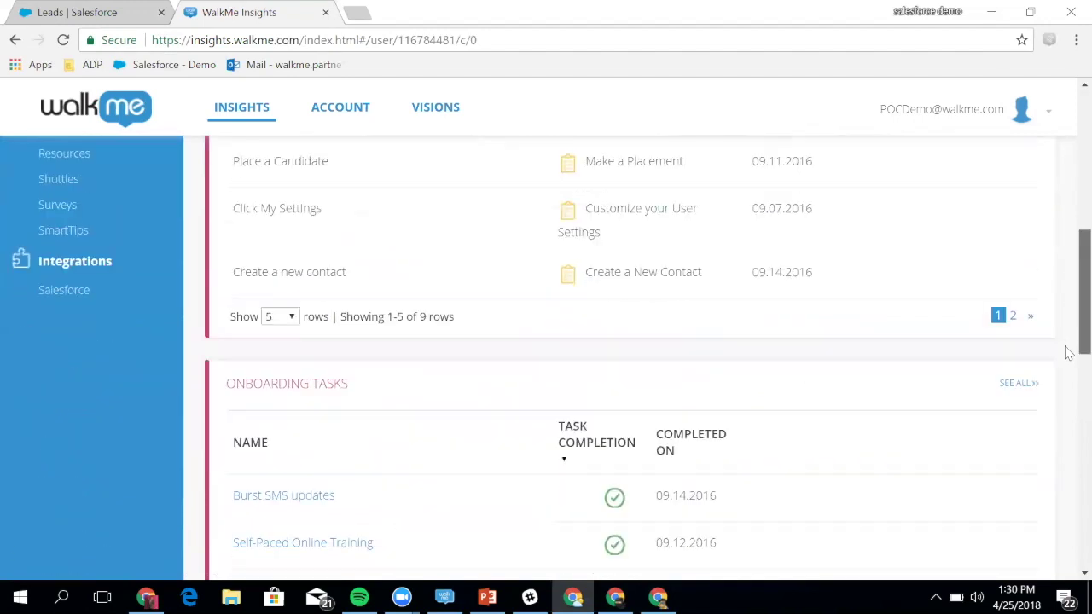
{"action": "scroll", "coordinate": [1069, 469], "scroll_direction": "down", "scroll_amount": 4}
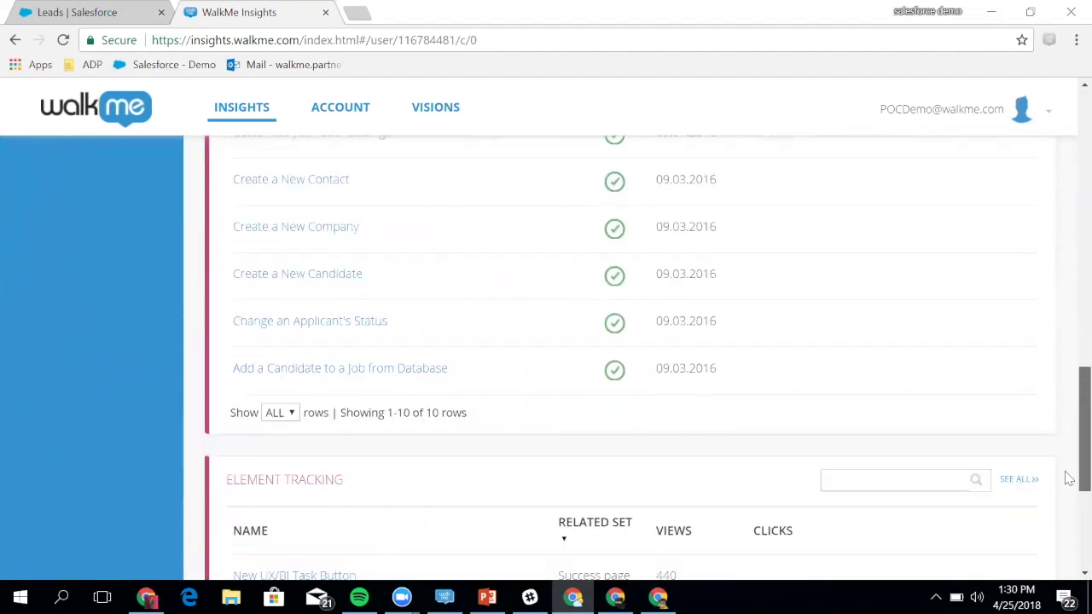
{"action": "scroll", "coordinate": [1069, 512], "scroll_direction": "down", "scroll_amount": 3}
{"action": "scroll", "coordinate": [1069, 546], "scroll_direction": "down", "scroll_amount": 1}
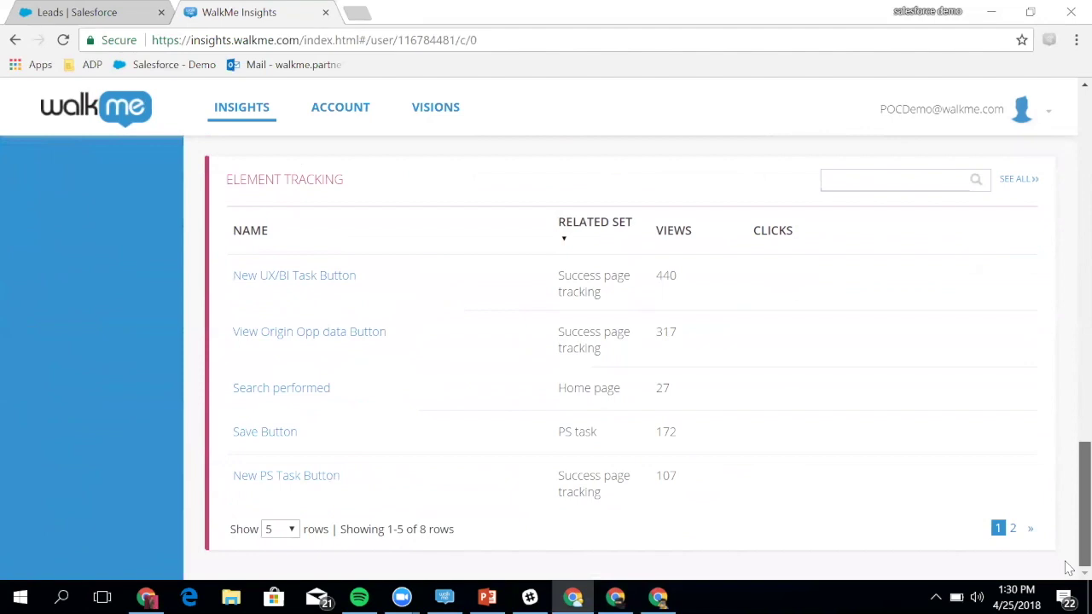
{"action": "scroll", "coordinate": [1067, 512], "scroll_direction": "up", "scroll_amount": 12}
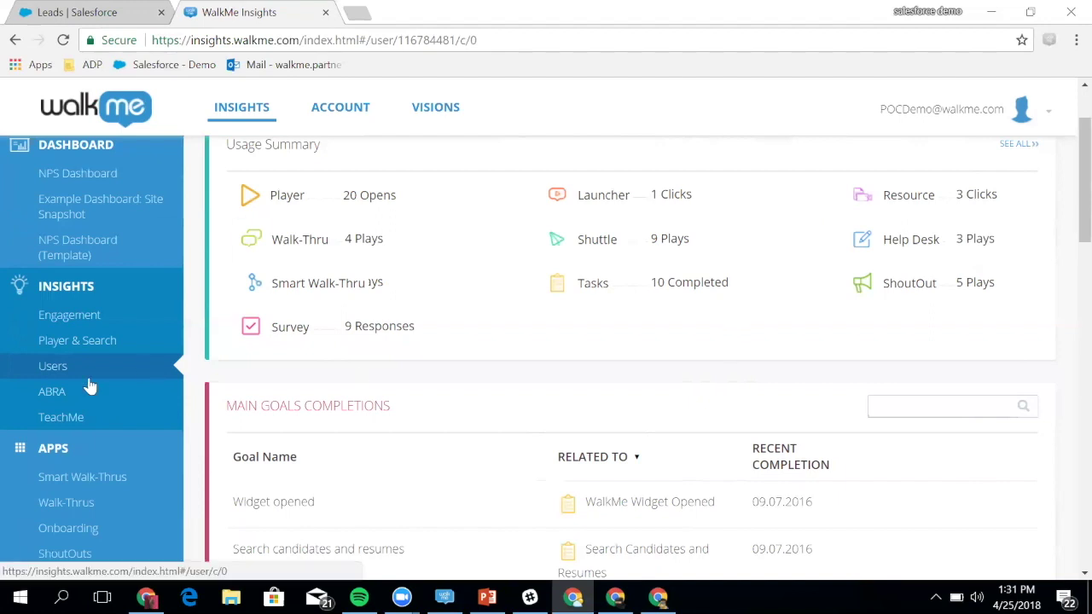
Switch to WalkMe Visions and view sessions in the First User Engagement and Onboarding segments.
{"action": "left_click", "coordinate": [427, 110]}
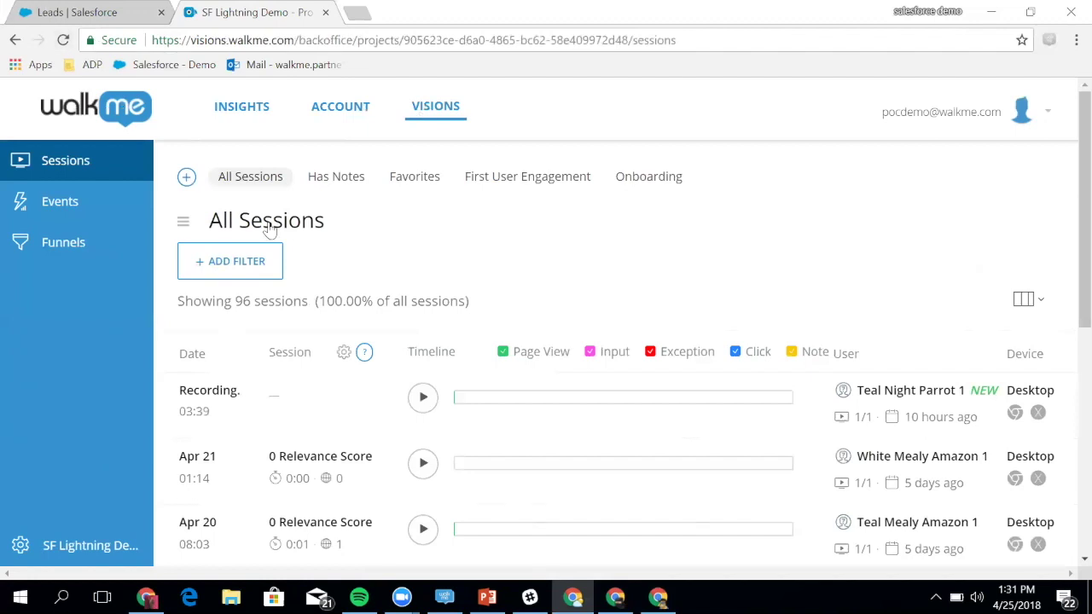
{"action": "left_click", "coordinate": [544, 179]}
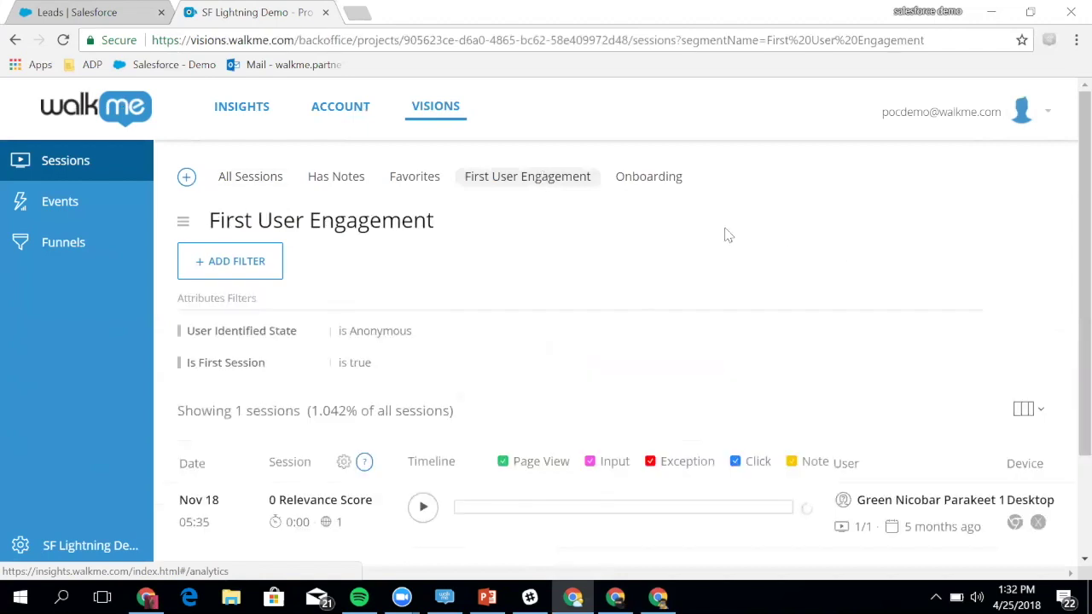
{"action": "left_click", "coordinate": [653, 189]}
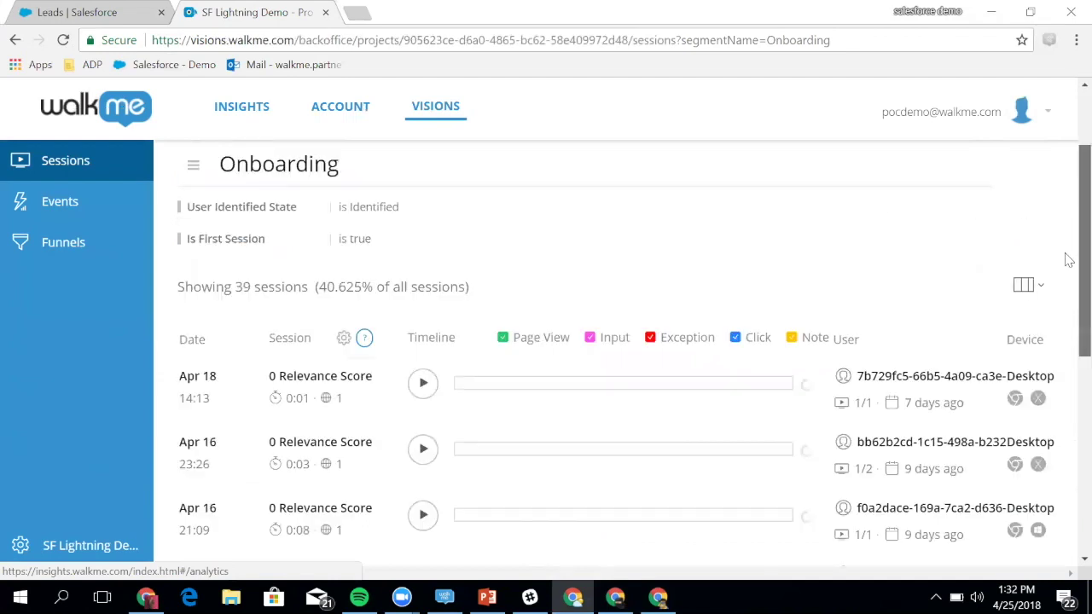
Bring up the Tracked Events list showing the feature event.
{"action": "scroll", "coordinate": [1067, 247], "scroll_direction": "down", "scroll_amount": 3}
{"action": "scroll", "coordinate": [415, 316], "scroll_direction": "up", "scroll_amount": 2}
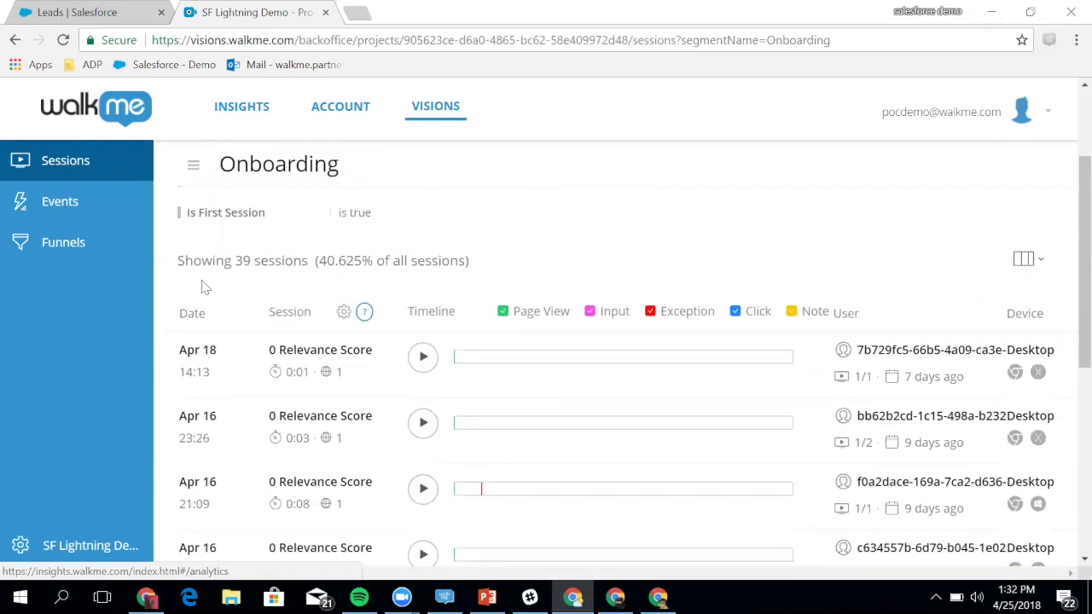
{"action": "left_click", "coordinate": [51, 209]}
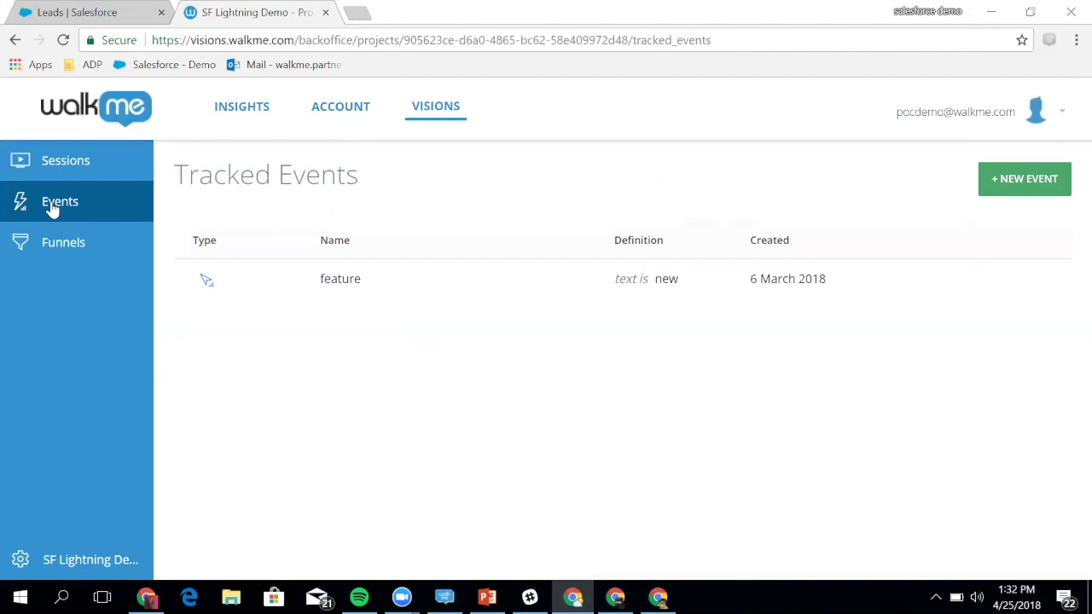
Open the feature event's details and scroll to its 4 sessions (4.167% of all).
{"action": "left_click", "coordinate": [305, 285]}
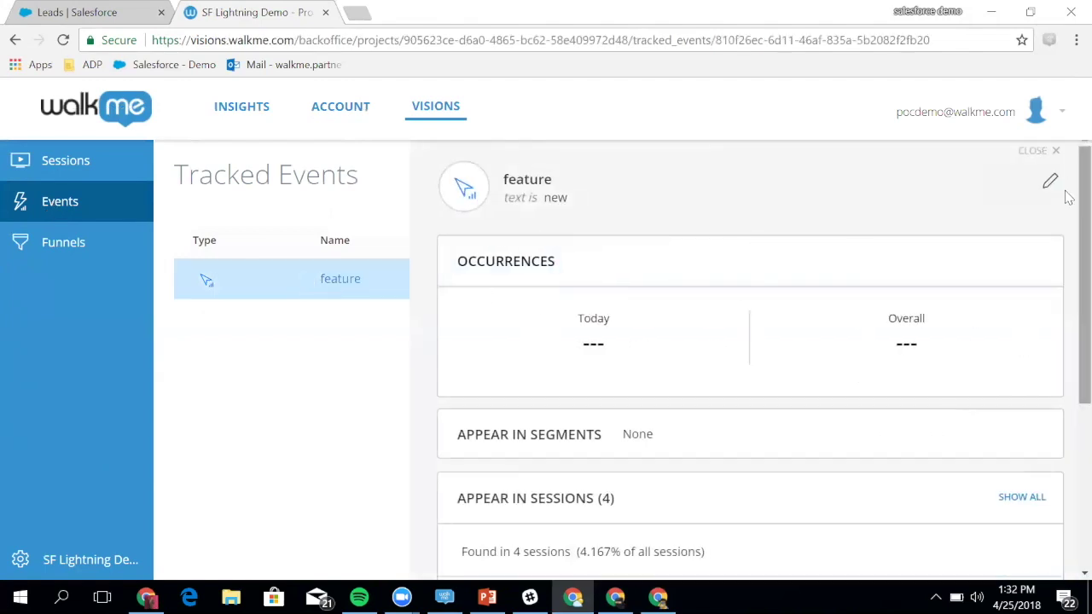
{"action": "scroll", "coordinate": [1066, 341], "scroll_direction": "down", "scroll_amount": 3}
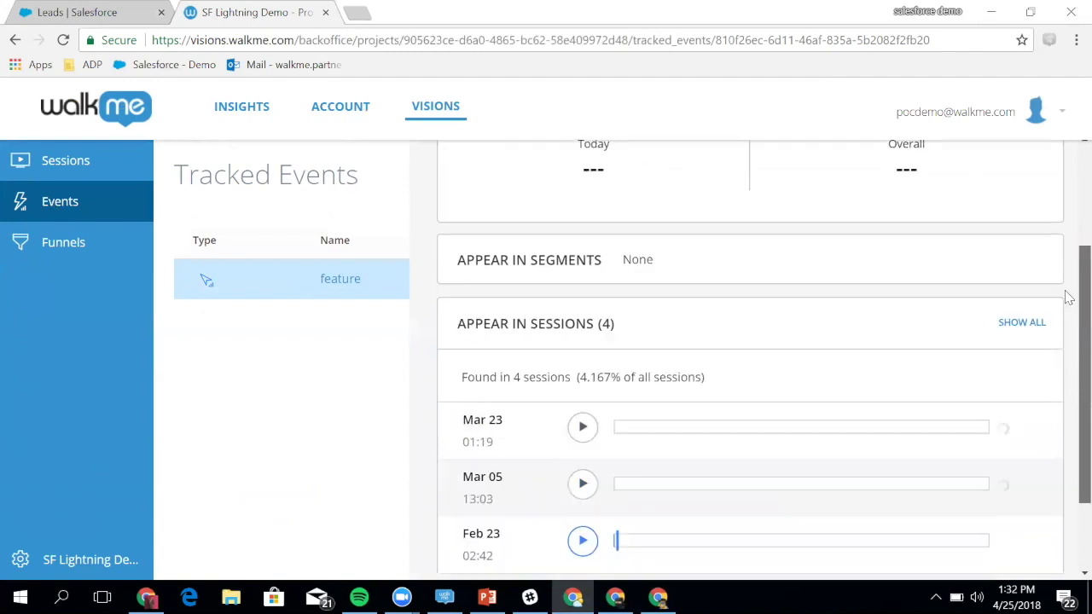